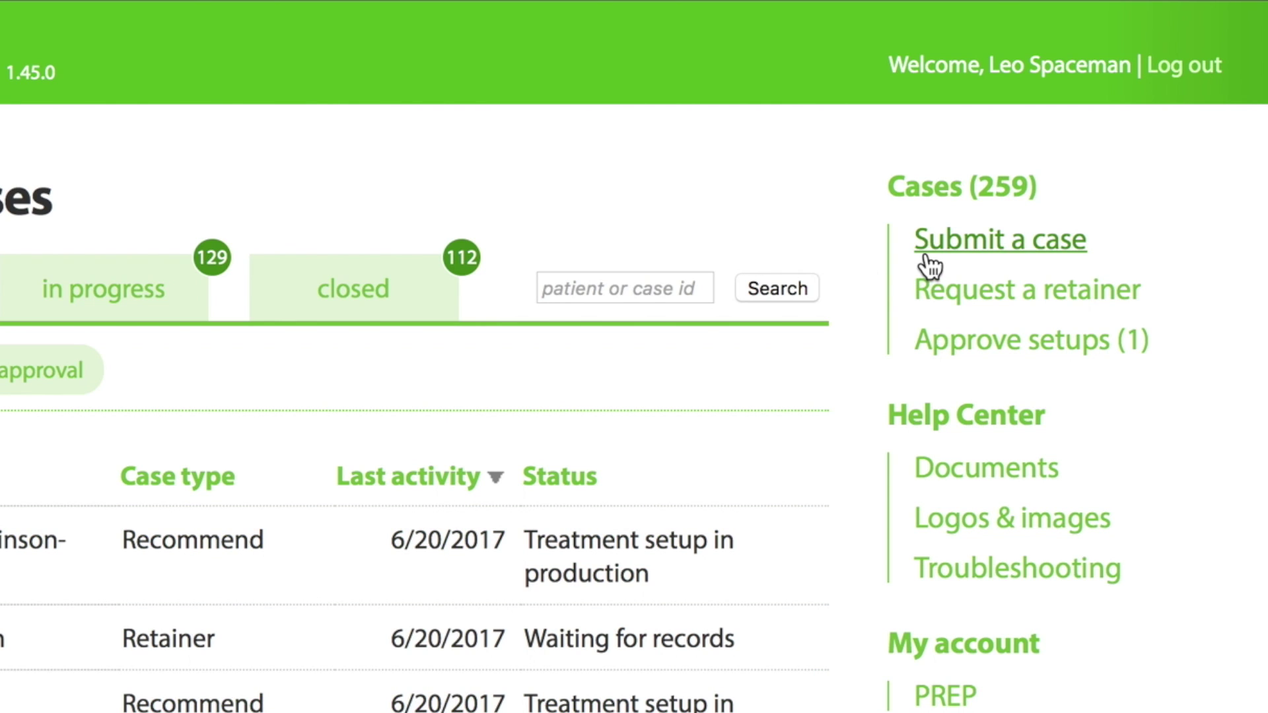
Start a new case submission and choose Spaceman Dental #1 as the treating practice
click(555, 428)
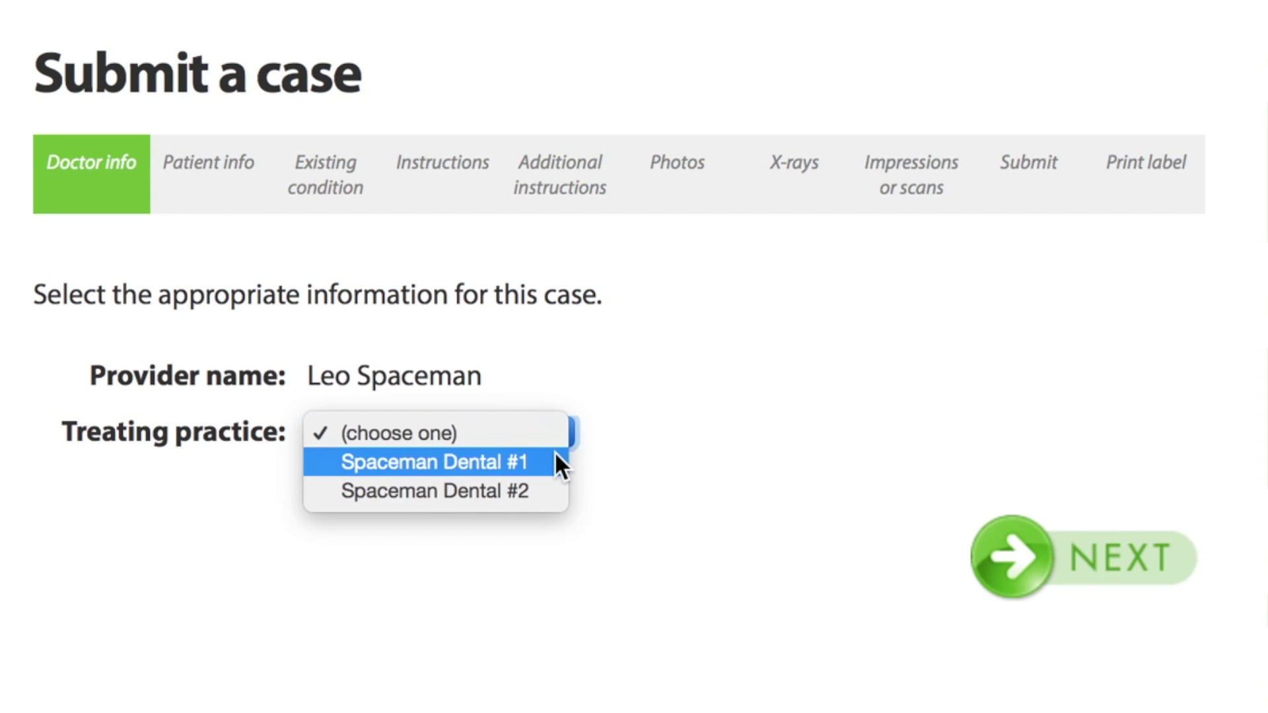
click(666, 423)
Enter the patient's first and last name in the patient information form
click(346, 195)
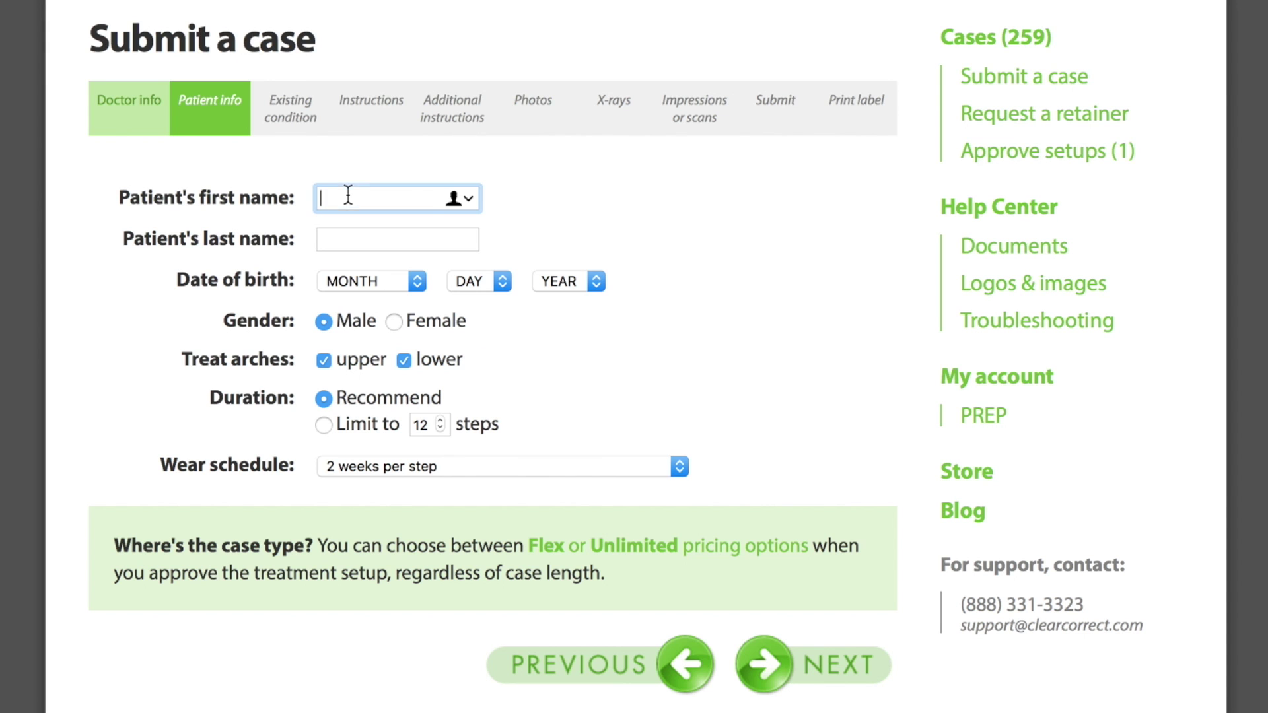
text(Elizabeth)
key(Tab)
text(Lemon)
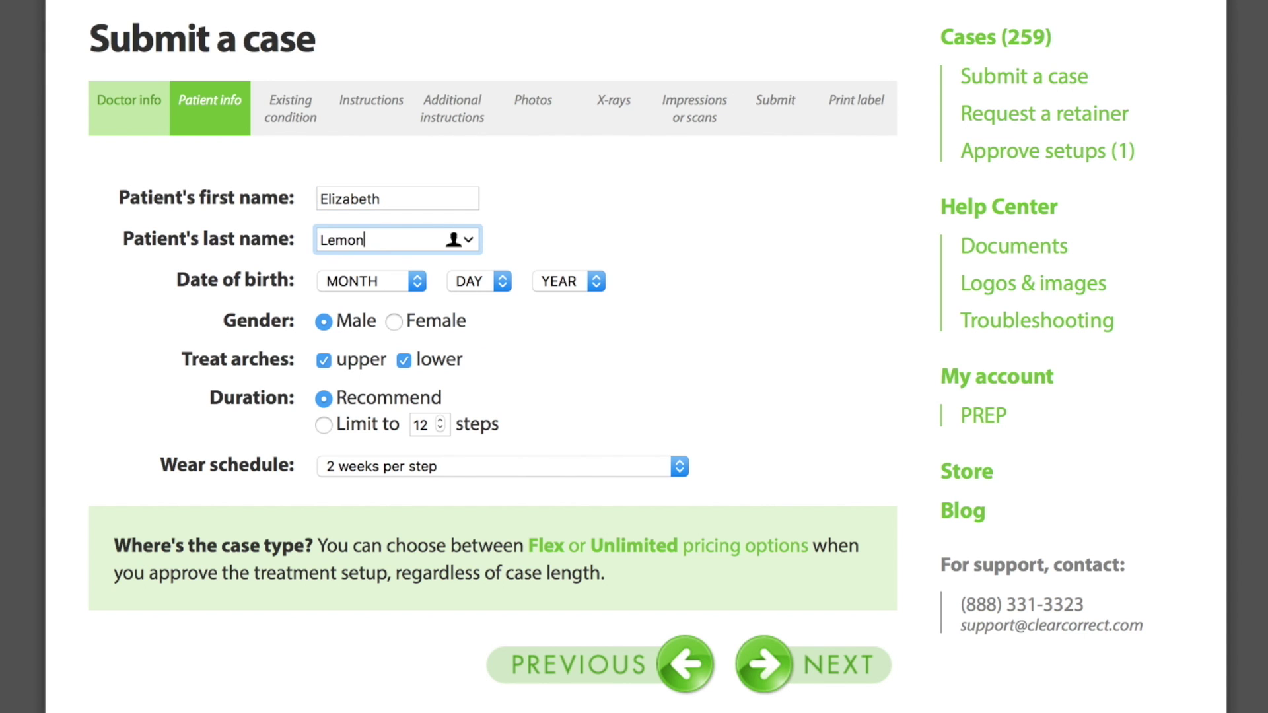
Choose the patient's date of birth and set the gender to Female
click(370, 282)
click(389, 301)
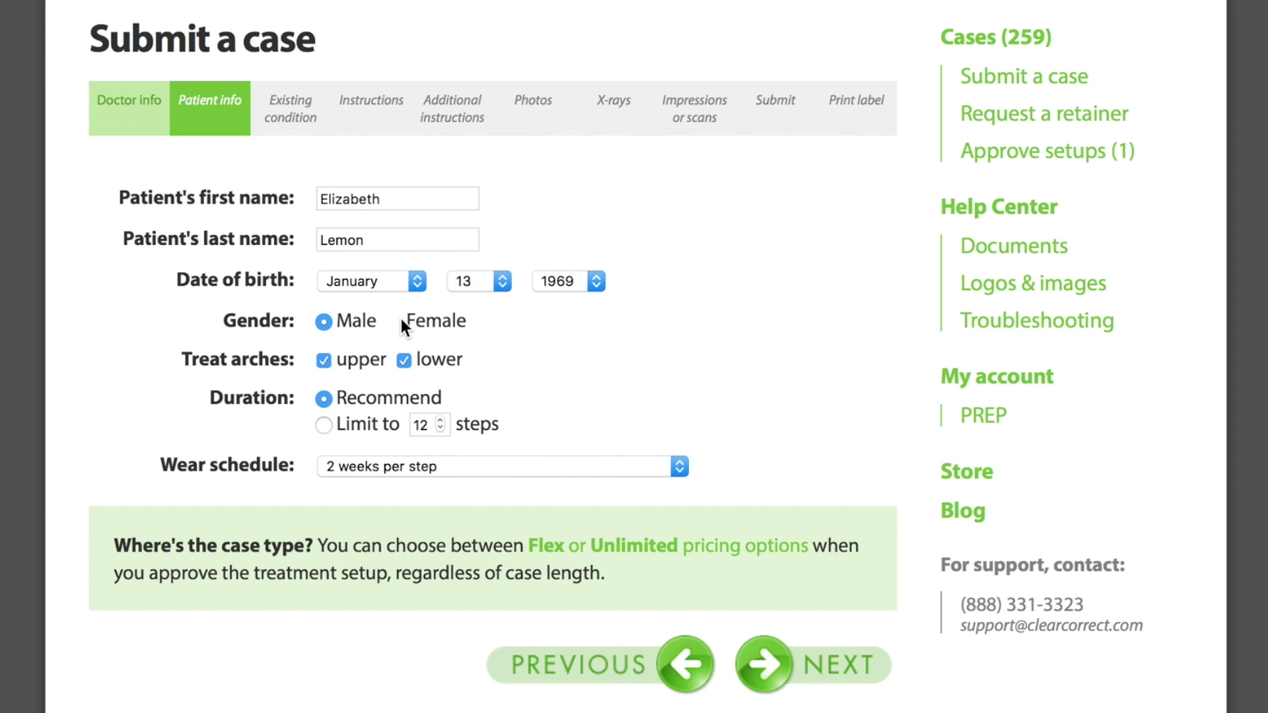
click(401, 324)
Choose 2 weeks per step as the wear schedule
click(440, 419)
click(439, 419)
click(535, 468)
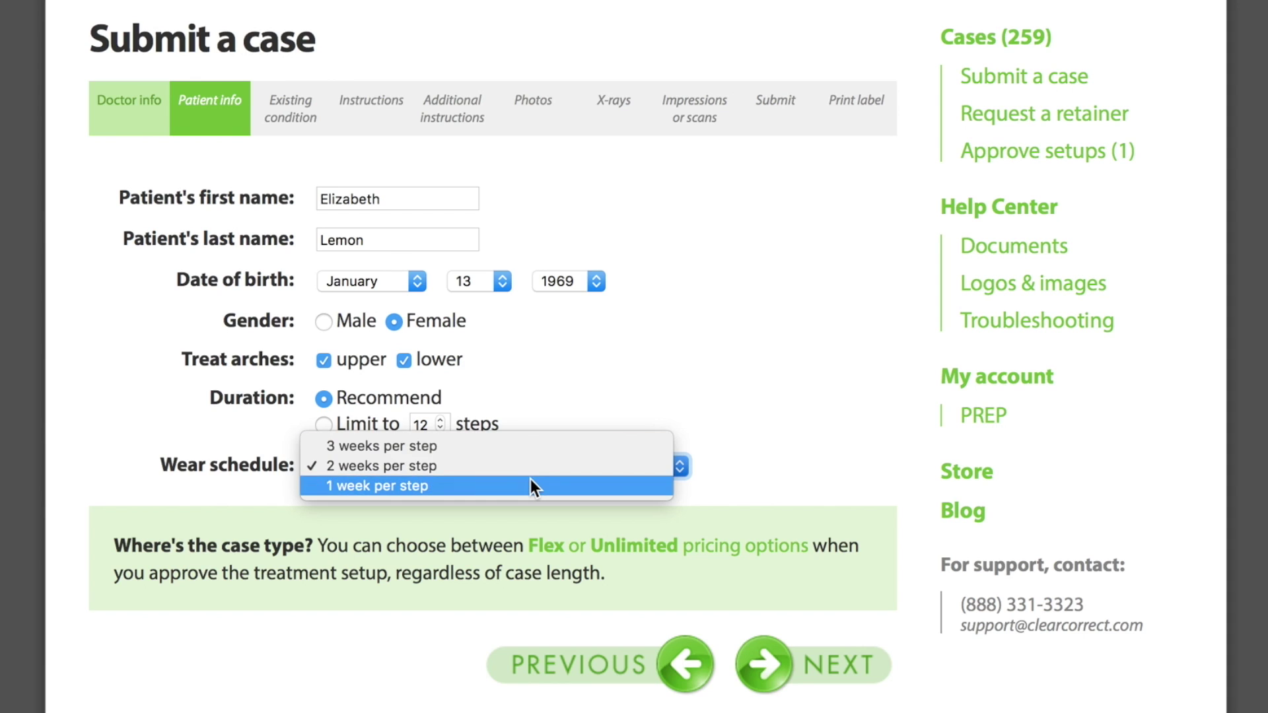
click(541, 467)
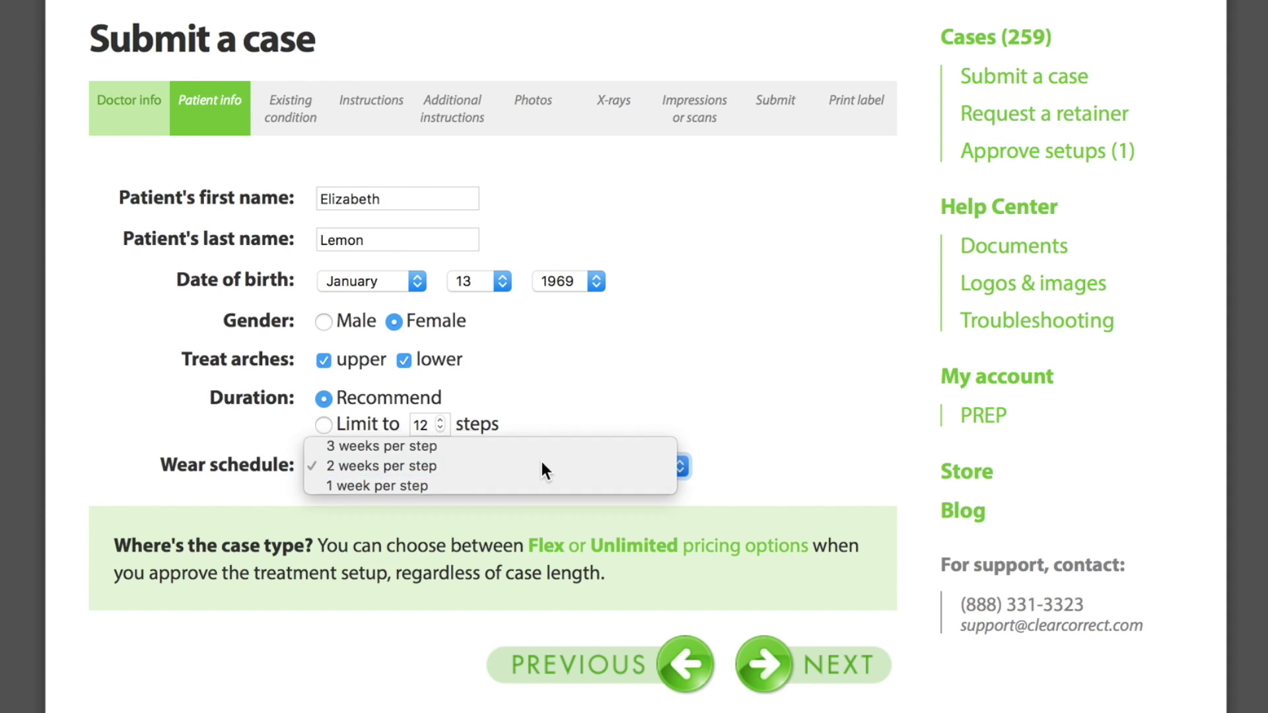
click(566, 410)
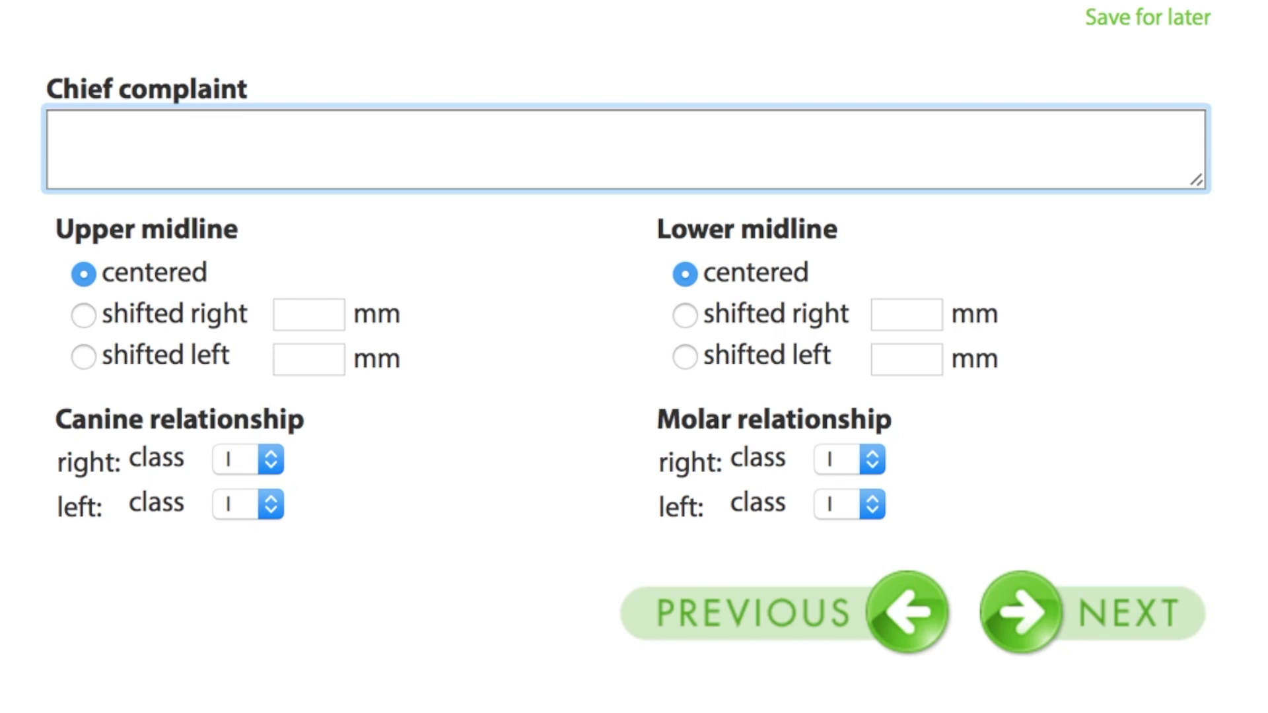
text(WANTS STRAIGHT TEETH)
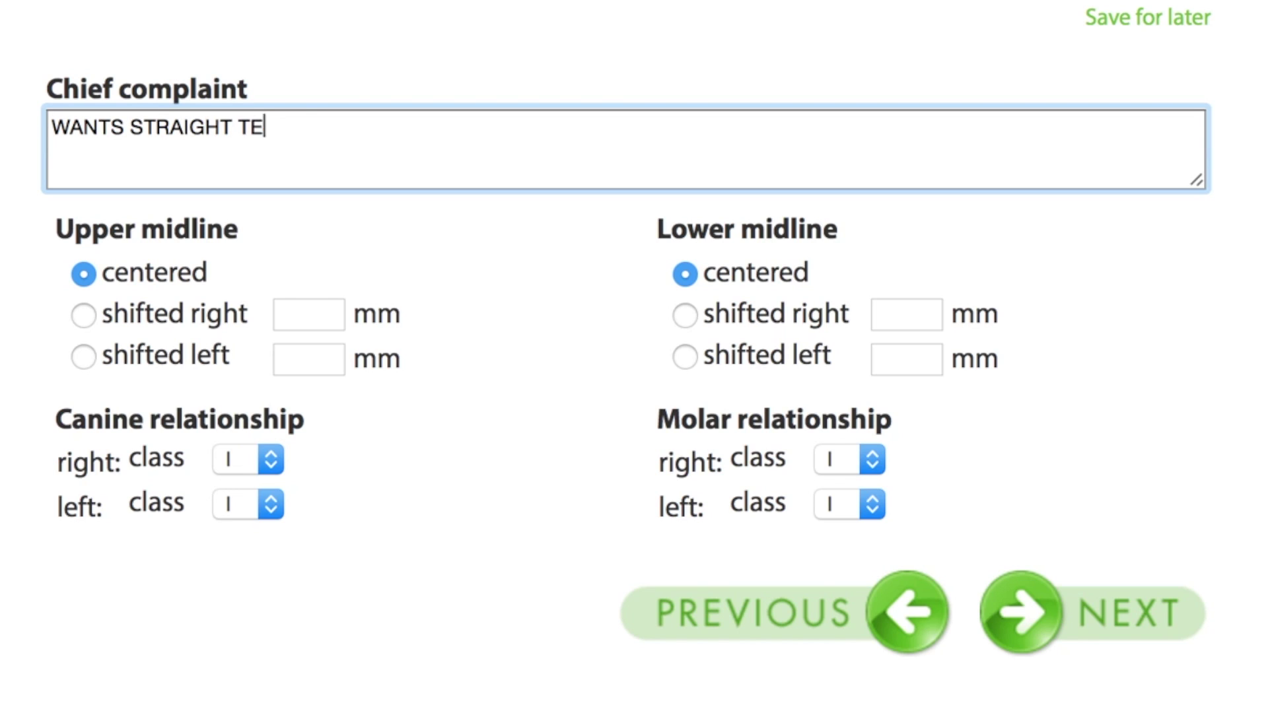
key(BackSpace)
key(BackSpace)
key(BackSpace)
key(BackSpace)
key(BackSpace)
key(BackSpace)
key(BackSpace)
key(BackSpace)
key(BackSpace)
key(BackSpace)
key(BackSpace)
key(BackSpace)
key(BackSpace)
key(BackSpace)
key(BackSpace)
key(BackSpace)
key(BackSpace)
key(BackSpace)
key(BackSpace)
key(BackSpace)
Enter the chief complaint "Uneven maxillary anteriors with minor overjet and misaligned midline."
text(Un)
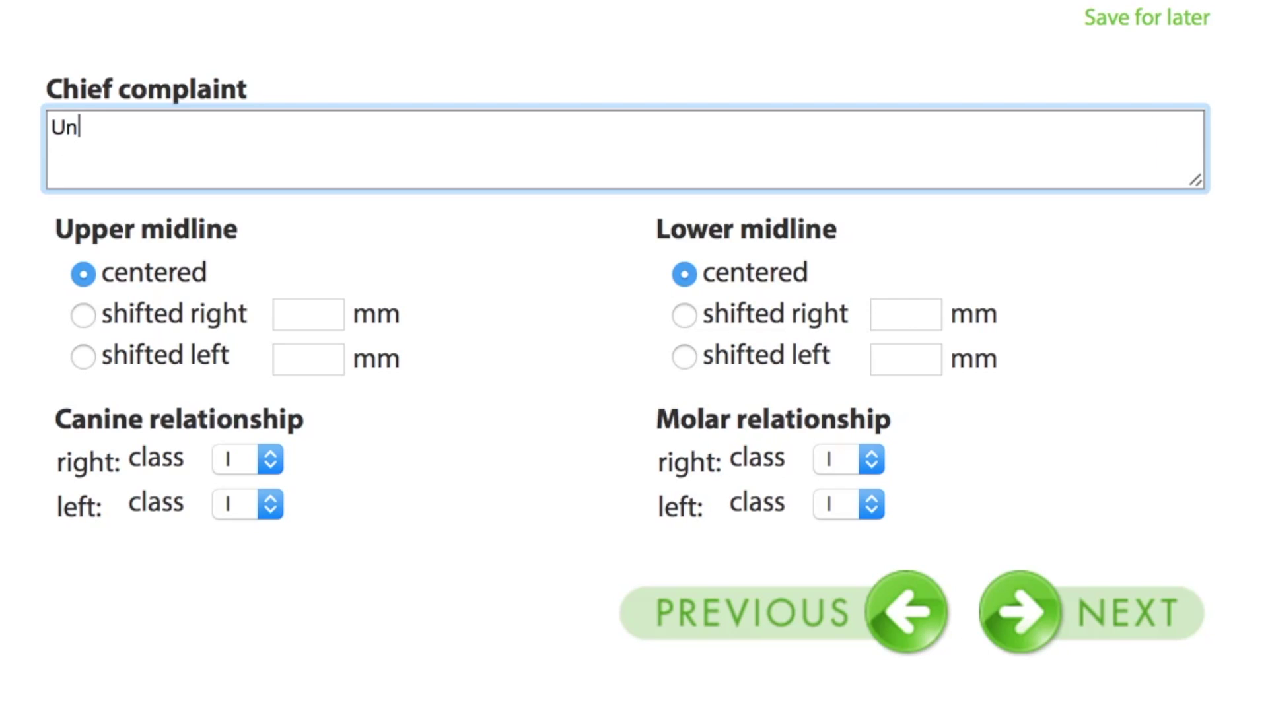
text(even maxillary )
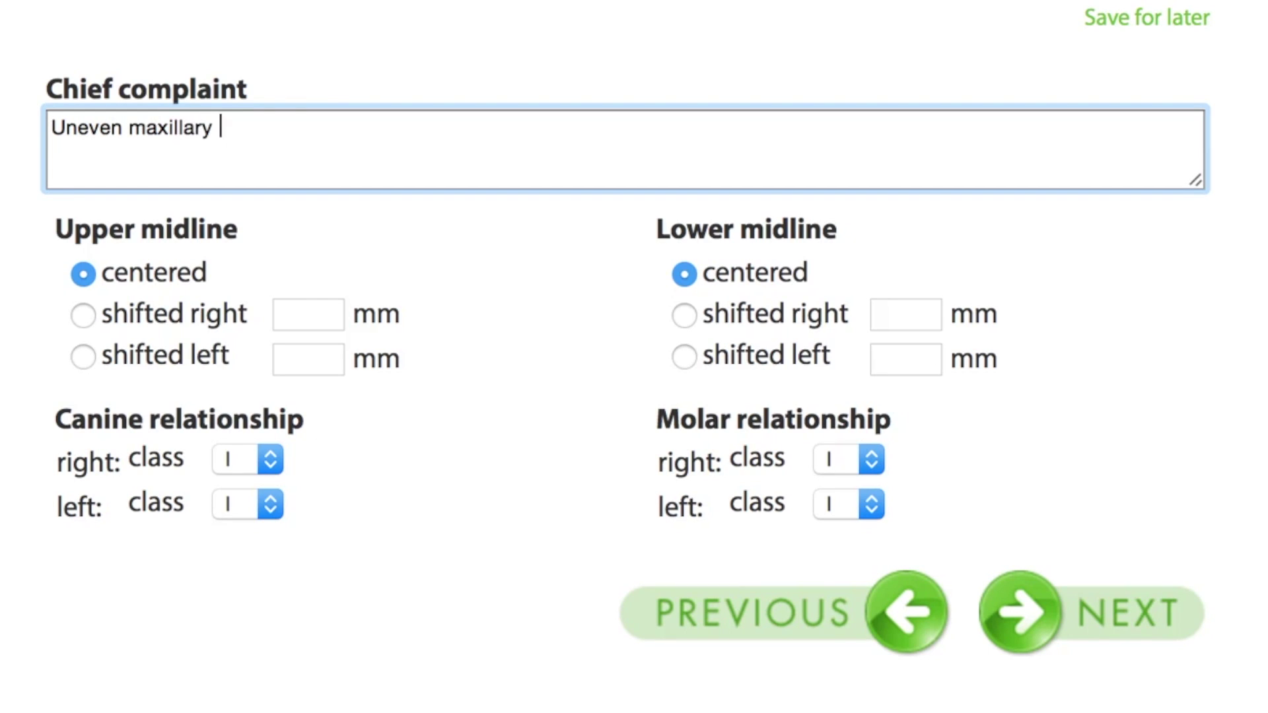
text(anteriors with min)
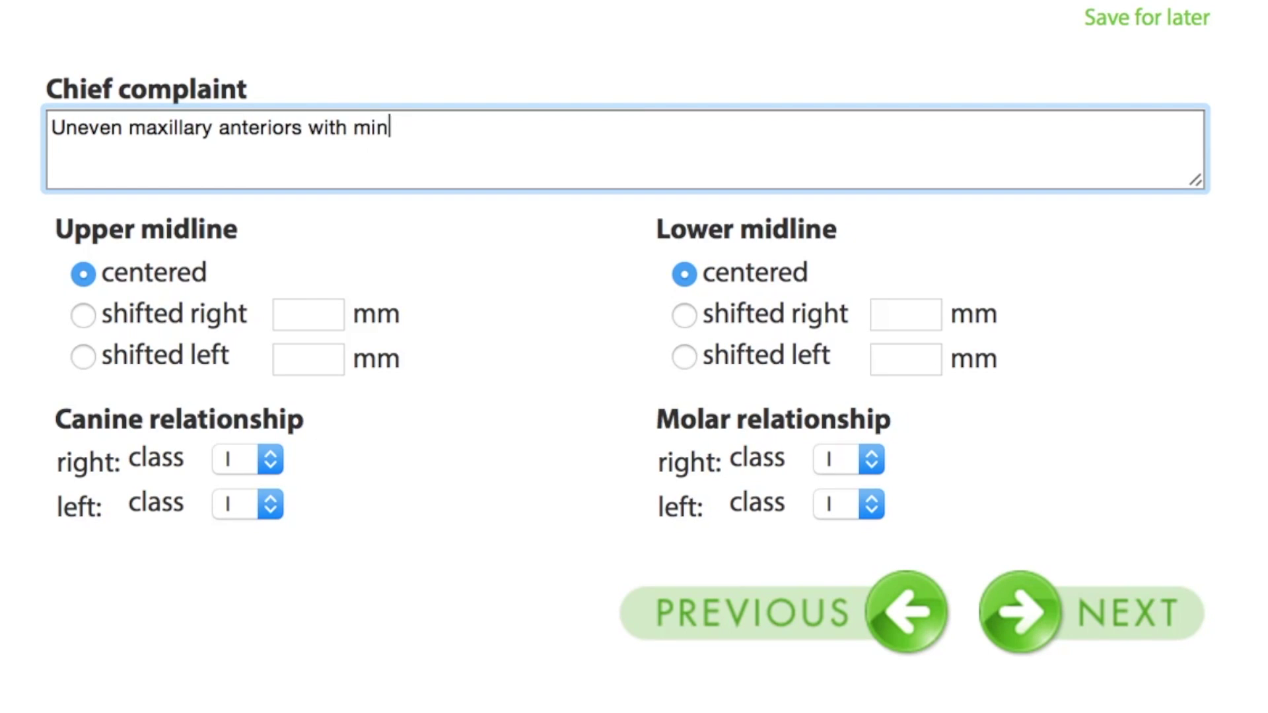
text(or overjet and misalign)
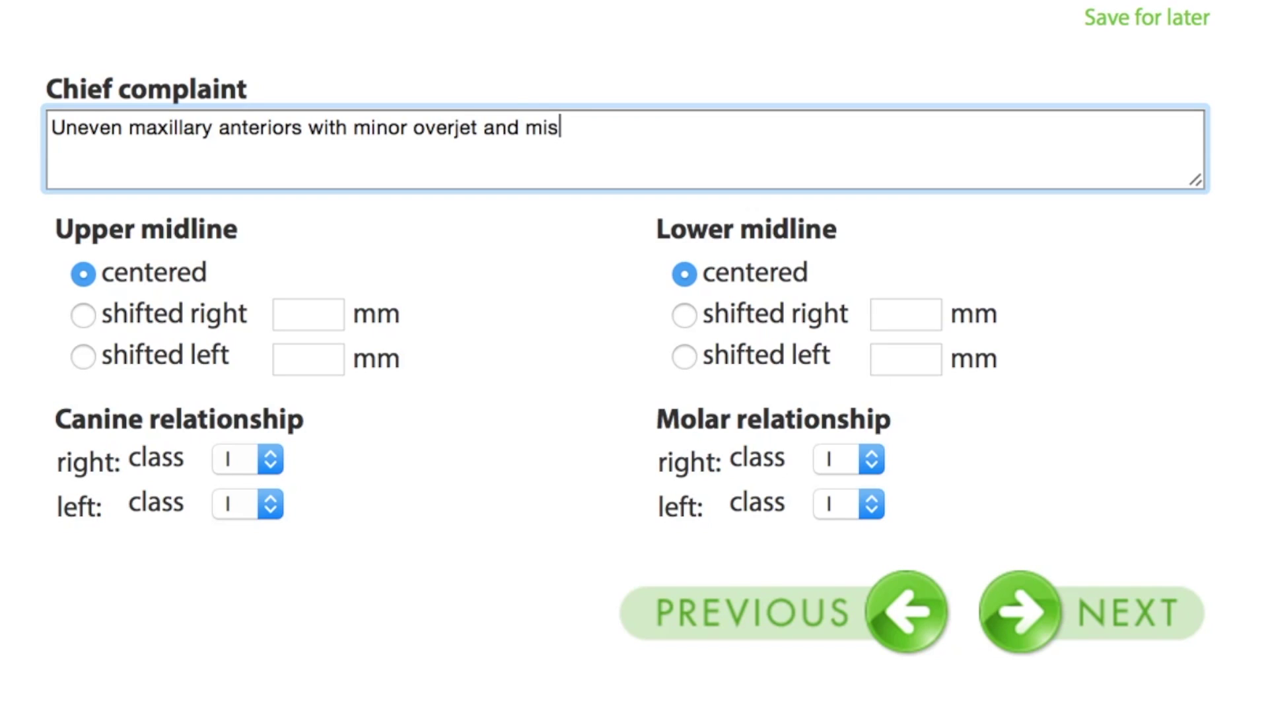
text(ed midline.)
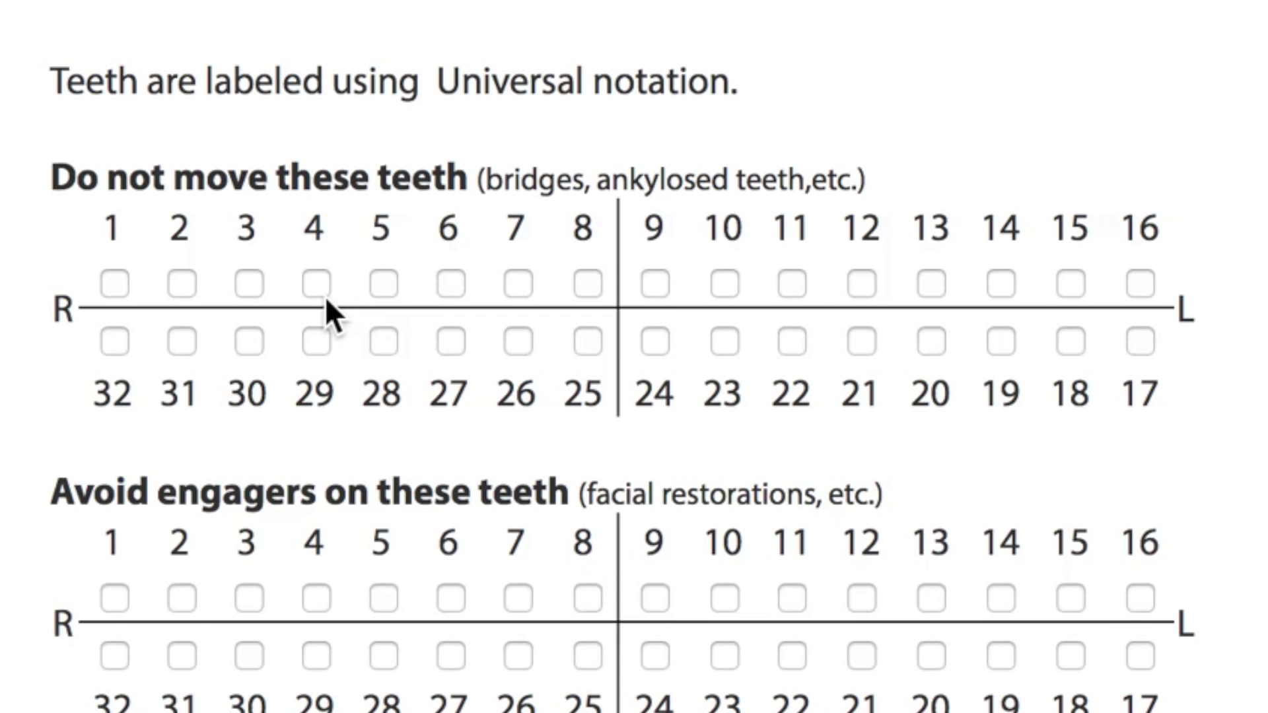
Mark teeth 4 and 5 as not to move, and avoid engagers on teeth 23, 24, 25 and 26
click(319, 285)
click(384, 286)
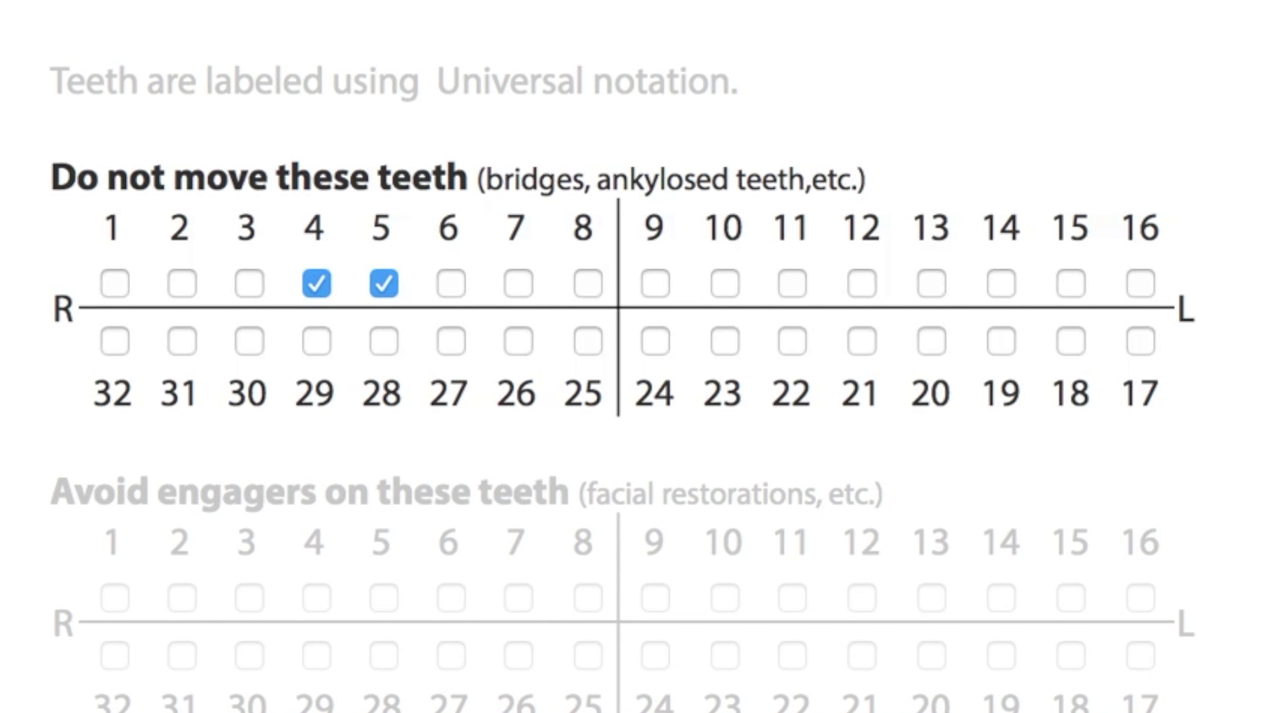
scroll(495, 525, down, 3)
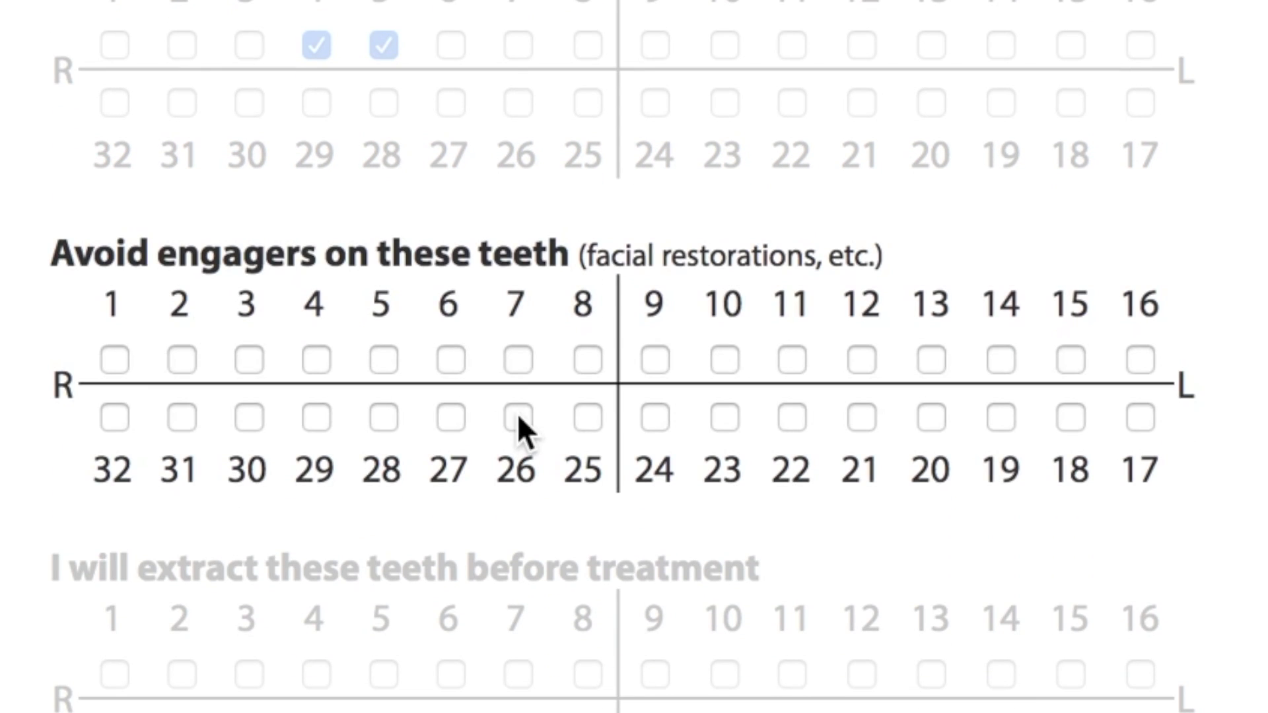
click(518, 417)
click(581, 417)
click(650, 418)
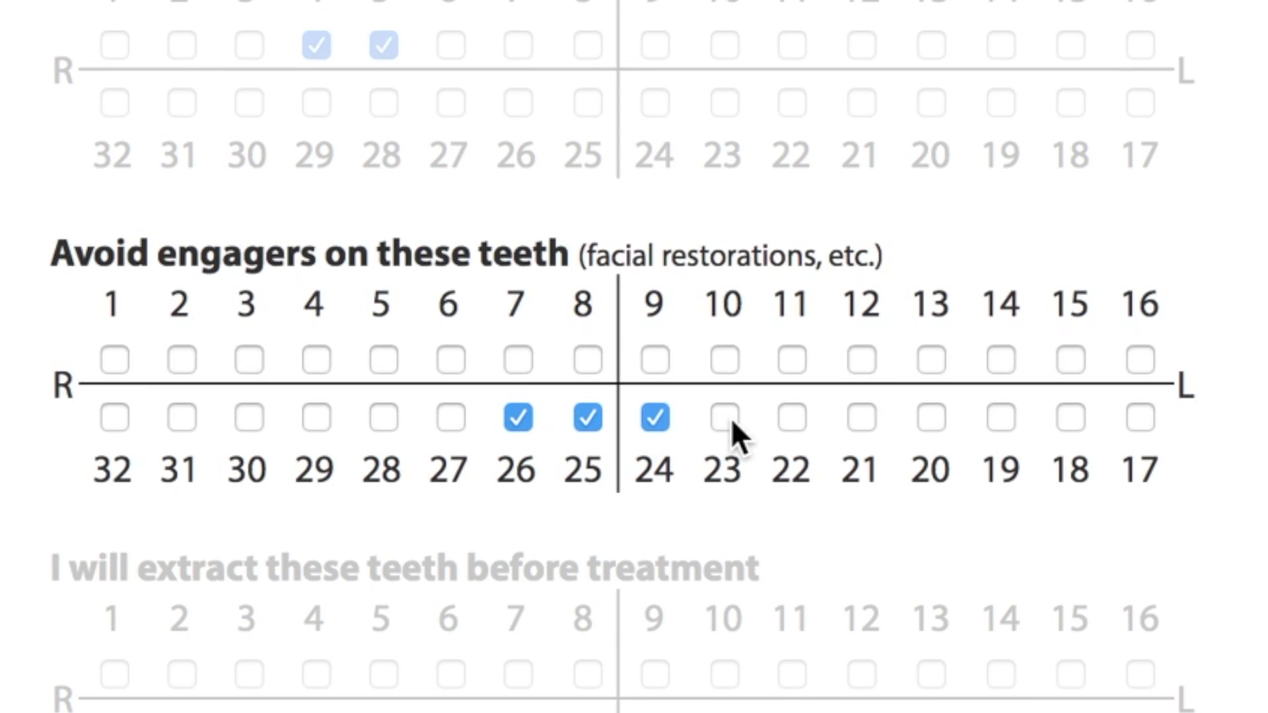
click(726, 418)
Mark tooth 15 for extraction before treatment
scroll(634, 357, down, 3)
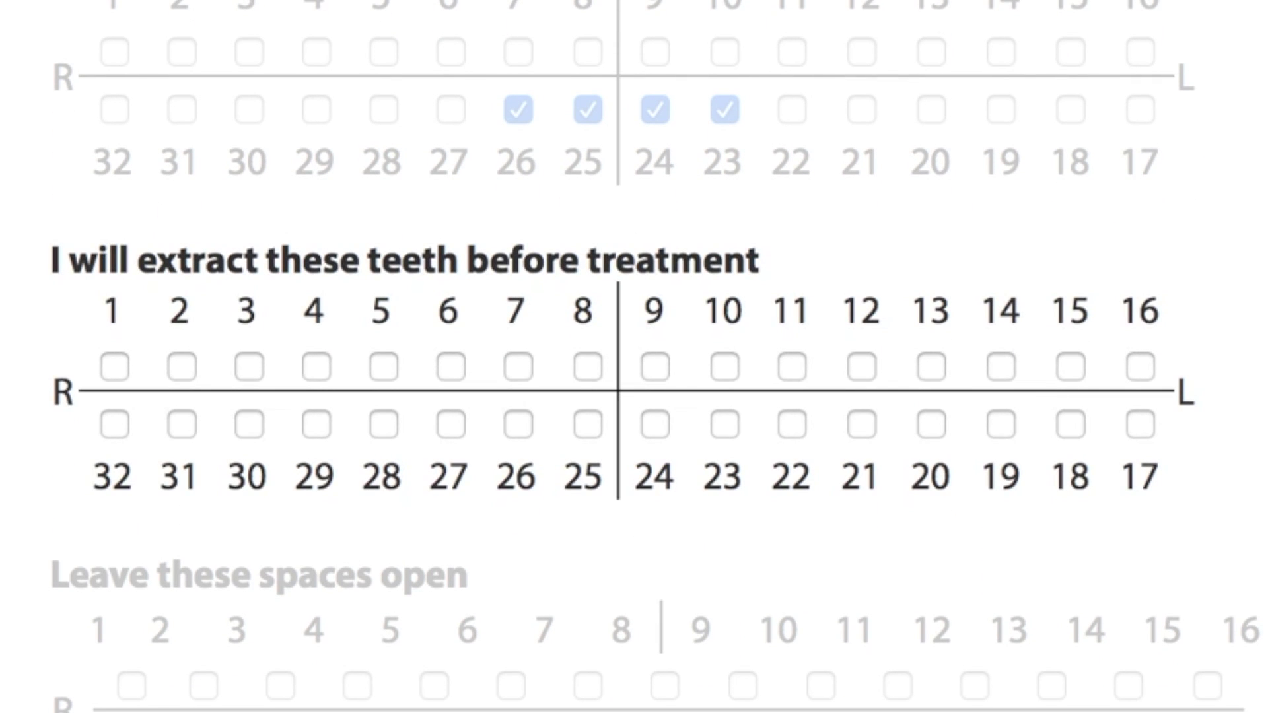
click(1069, 367)
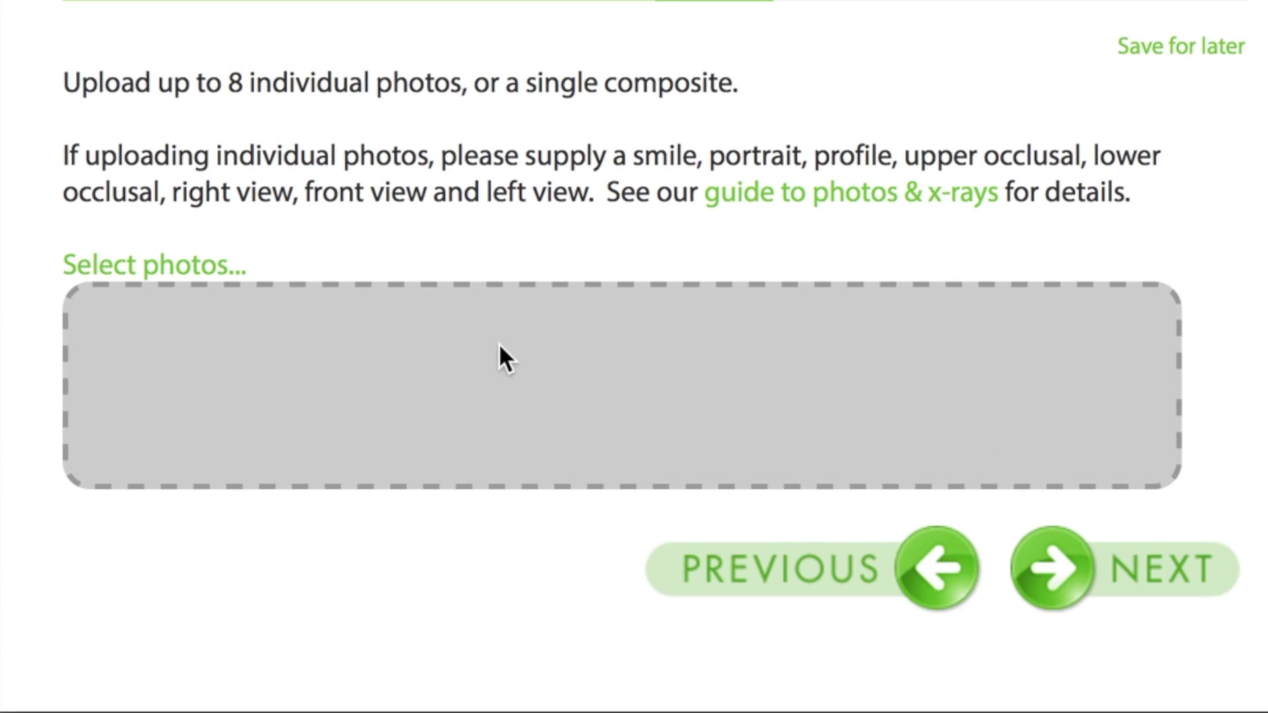
Upload all eight patient photos from the Desktop folder, 1-Anterior-no-smile.png through 8-Posterior-left.png
click(175, 291)
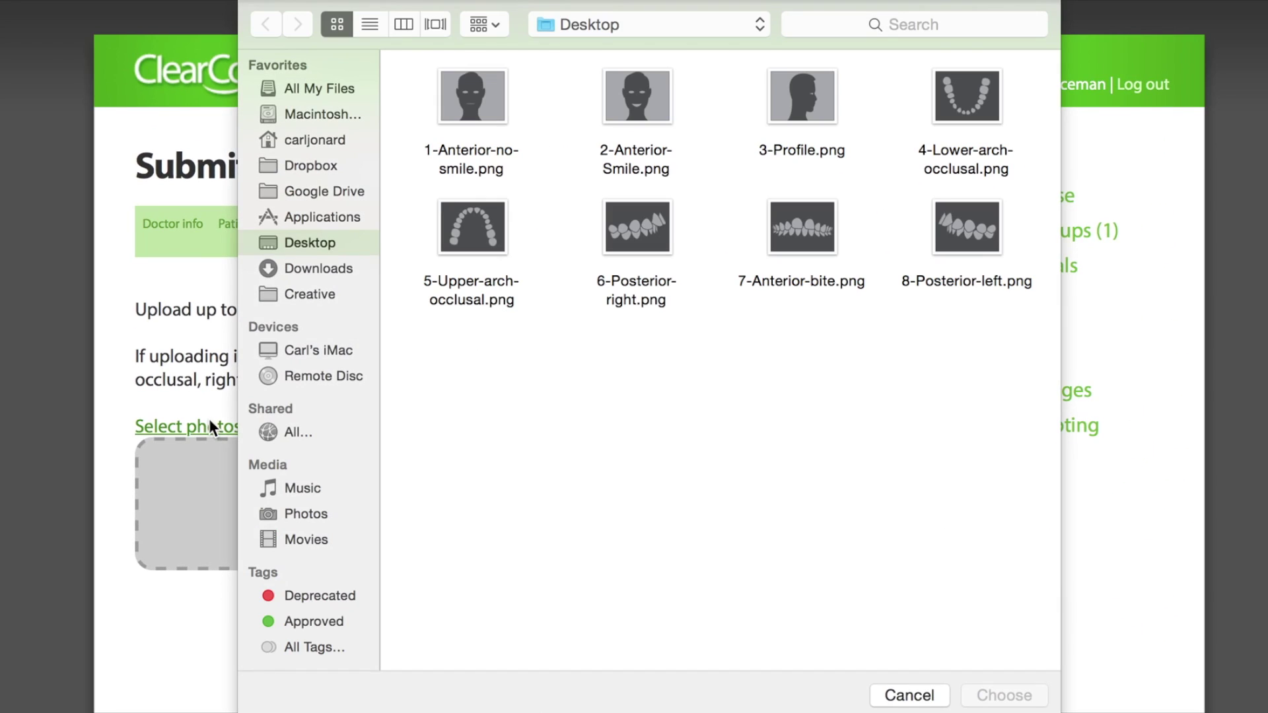
drag(958, 338, 433, 96)
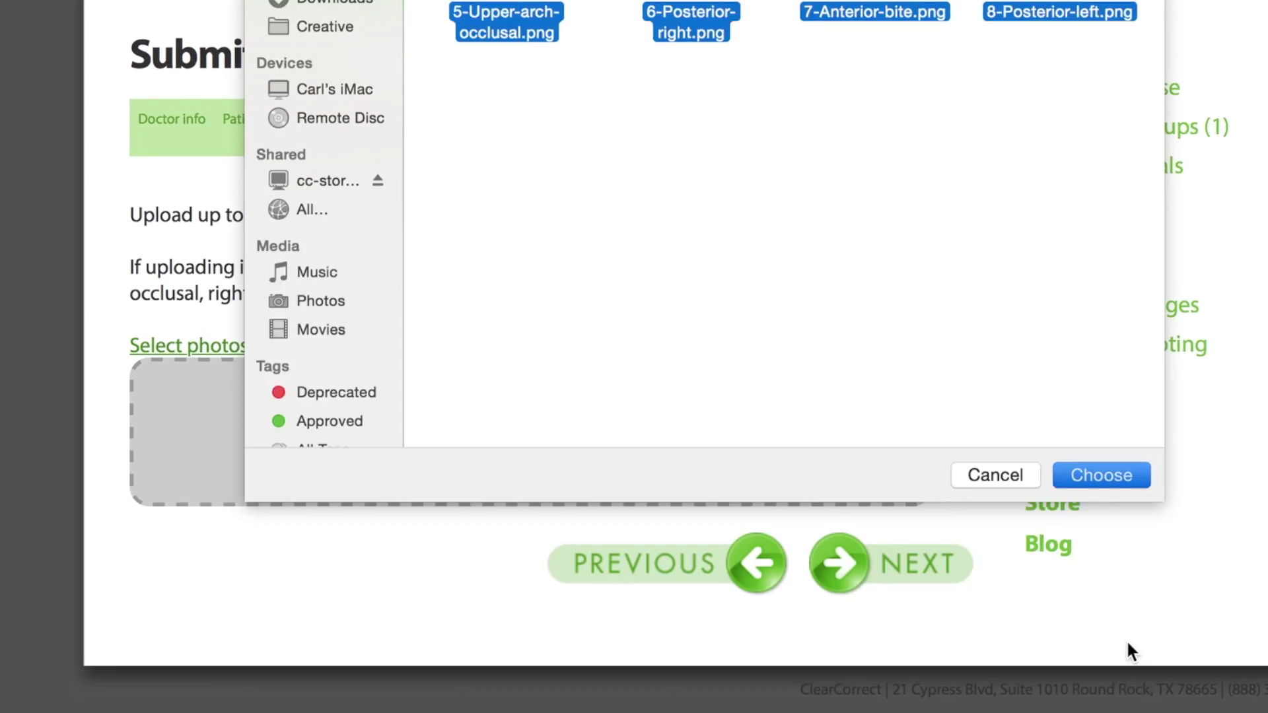
click(1102, 475)
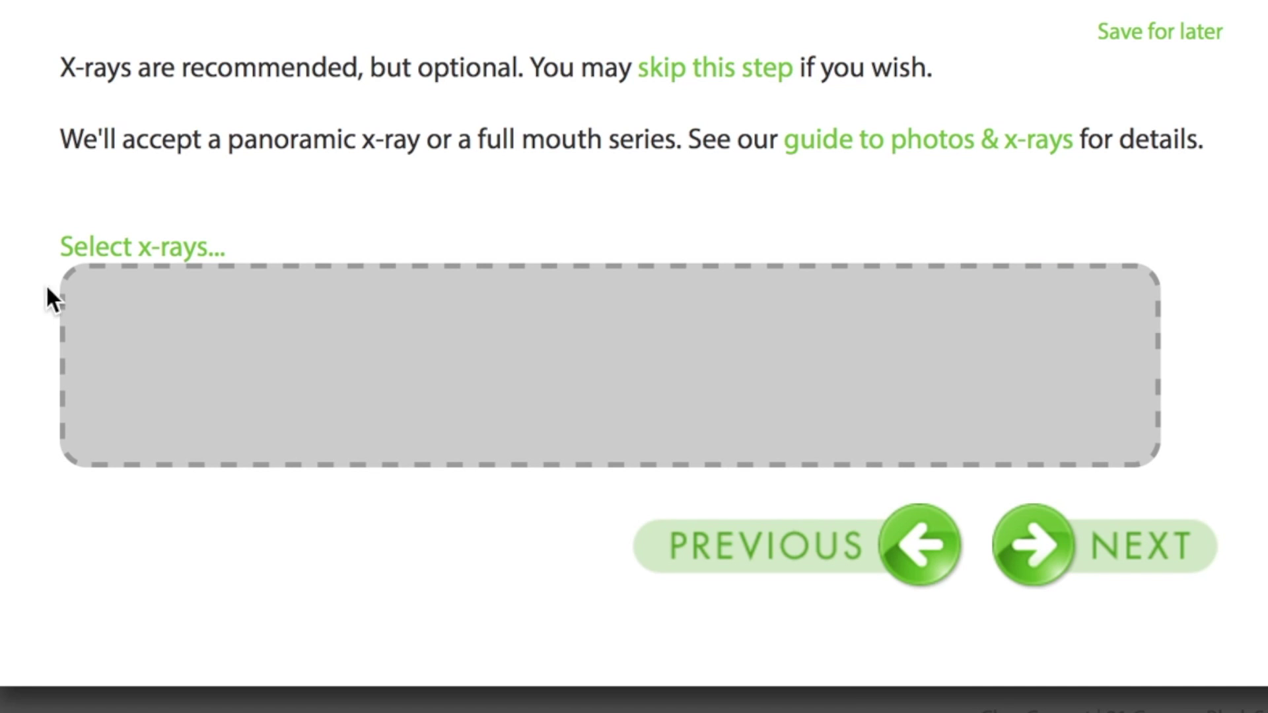
Upload x-rays.jpg from the X-Rays folder and continue to the impressions or scans page
click(106, 253)
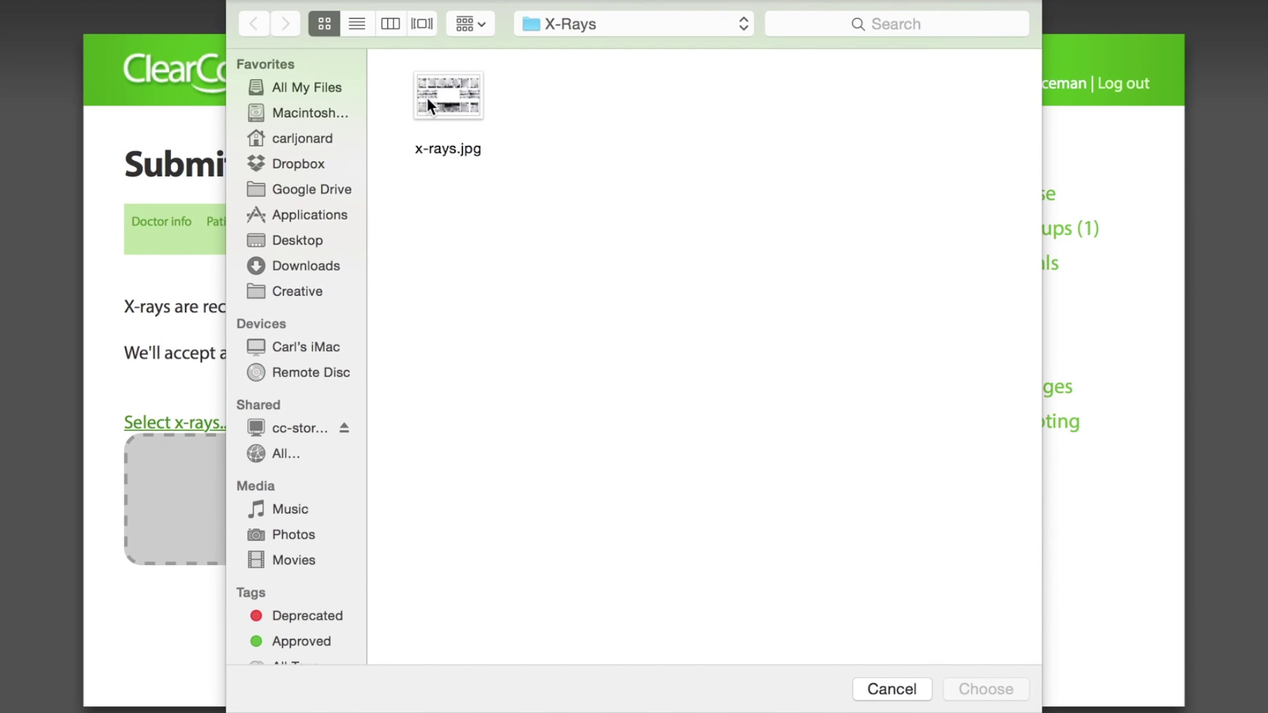
double_click(427, 97)
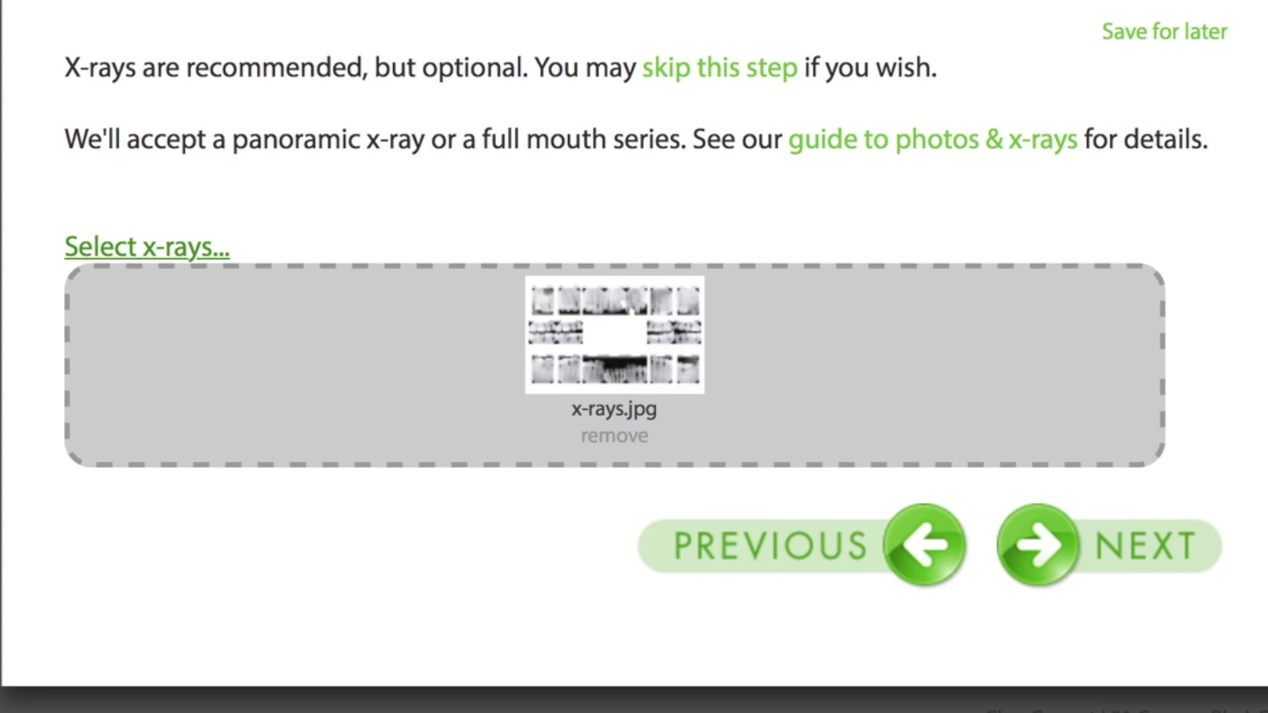
click(1149, 568)
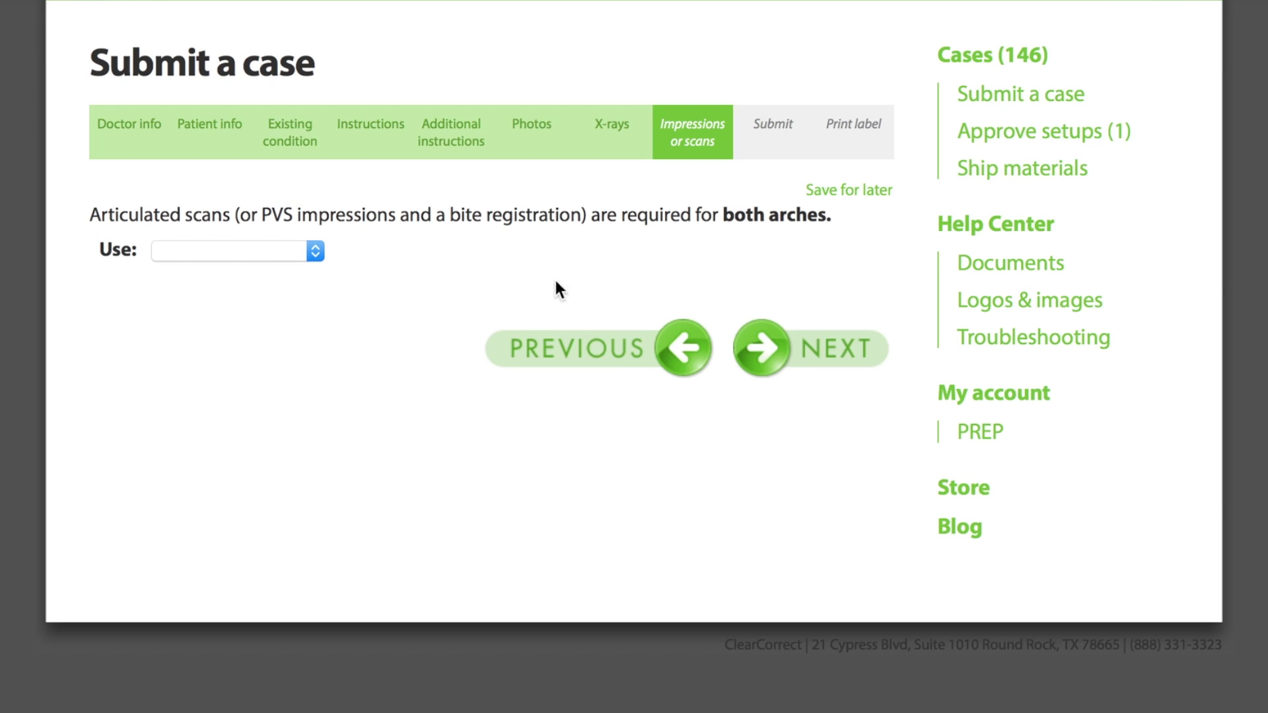
Choose 3M True Definition as the scan source and upload upper.stl and lower.stl for the two arches
click(314, 250)
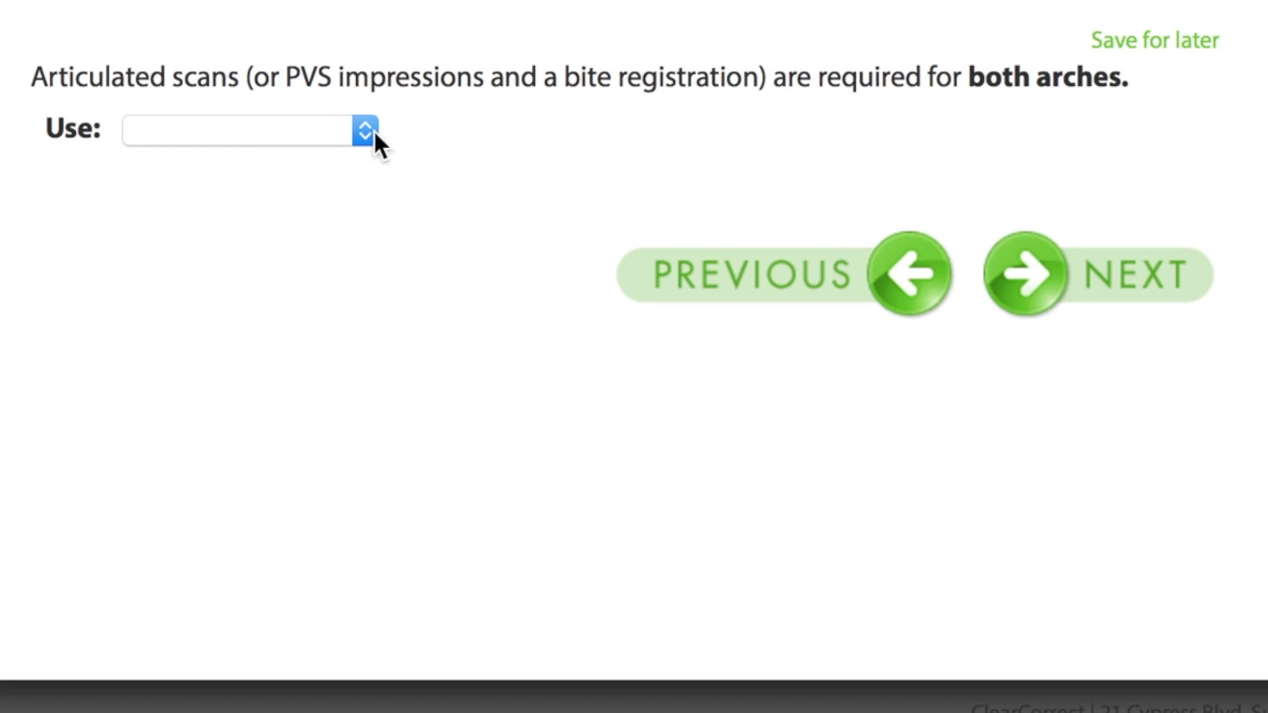
click(365, 130)
click(368, 245)
click(232, 221)
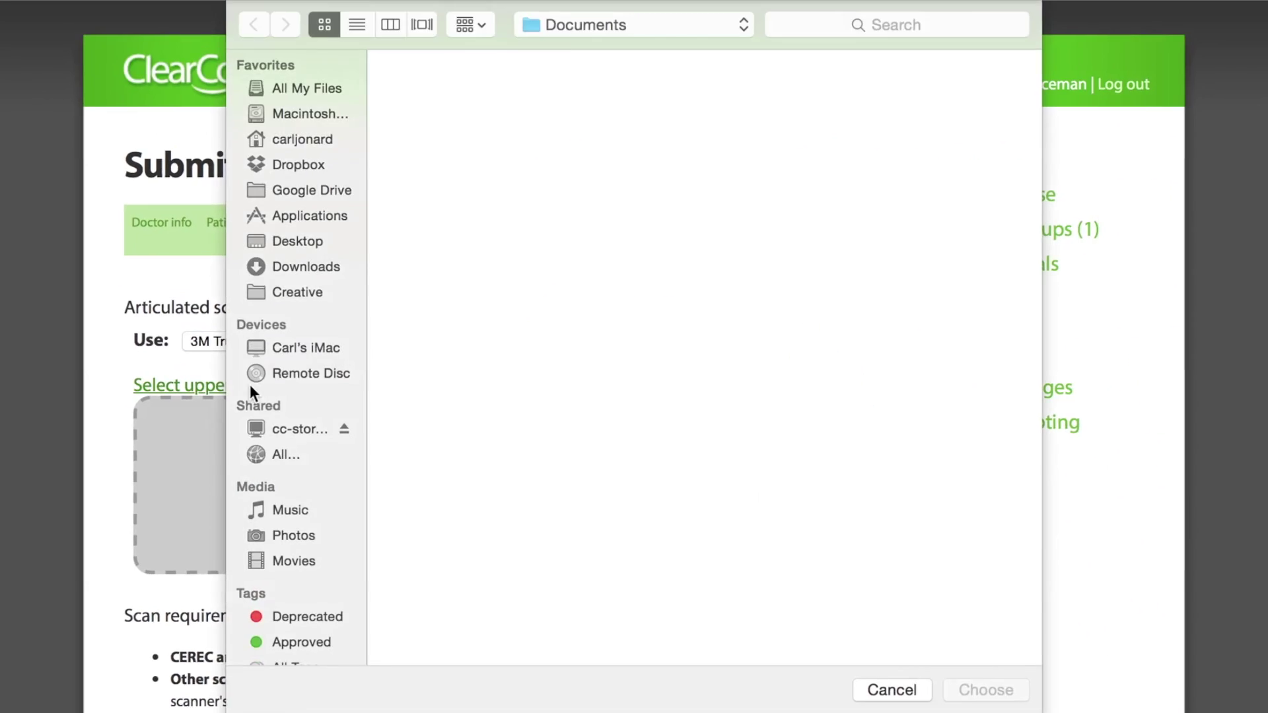
double_click(632, 101)
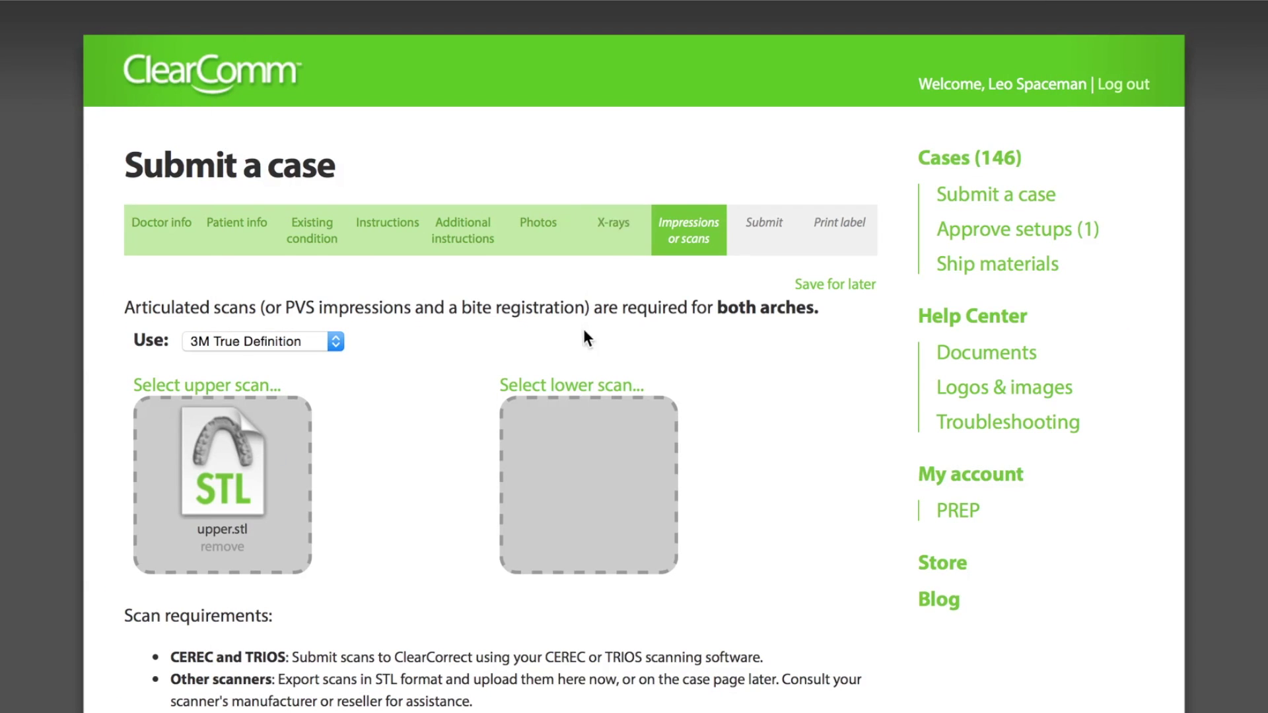
click(571, 385)
double_click(456, 106)
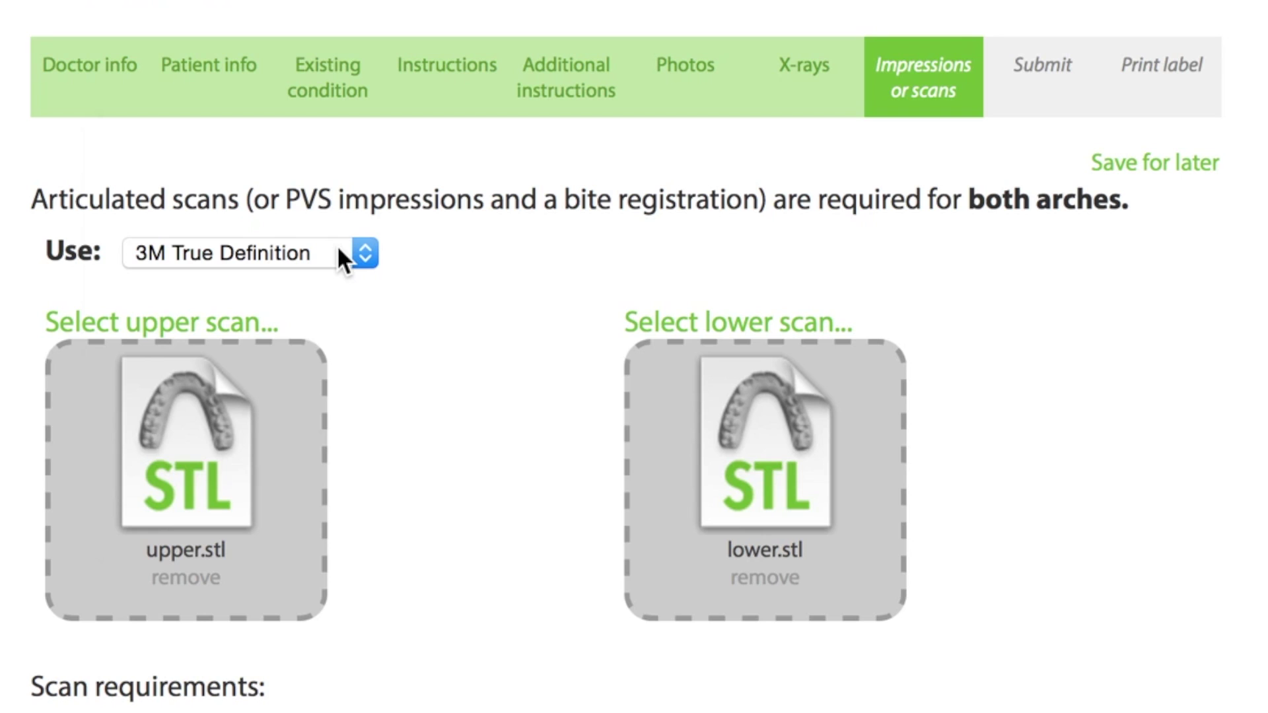
Switch the scan source to CEREC
click(339, 251)
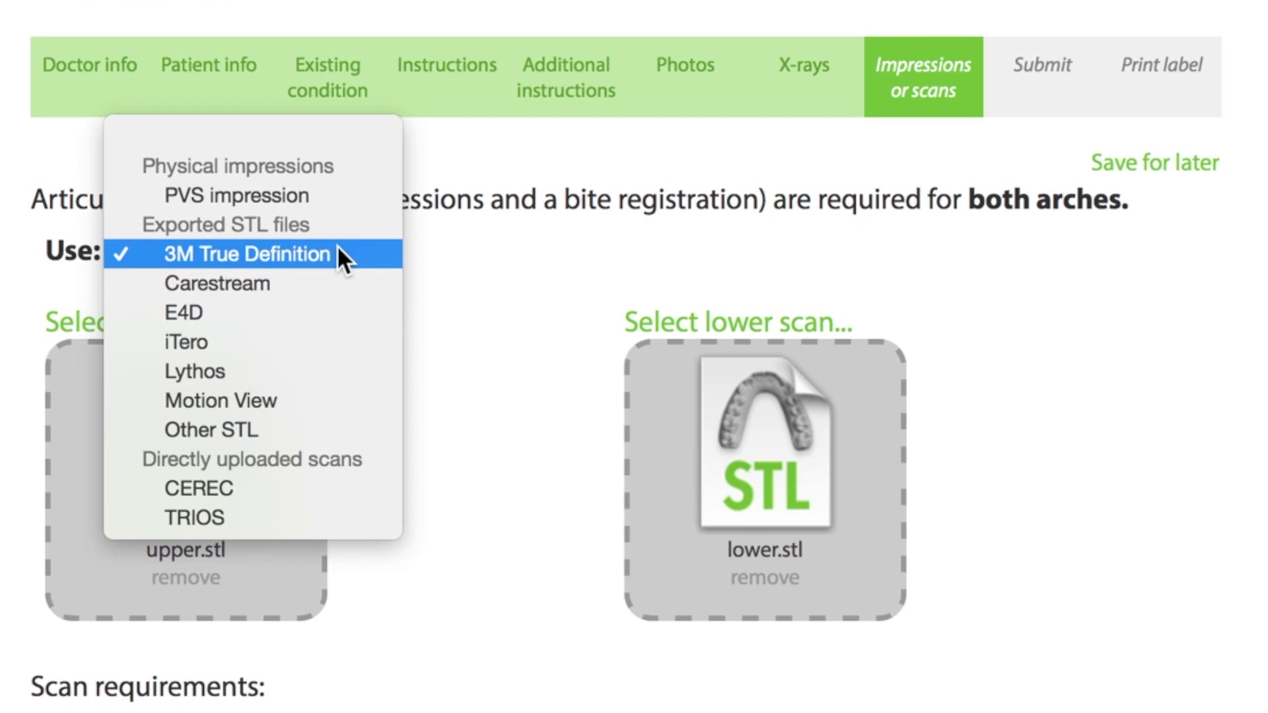
click(320, 488)
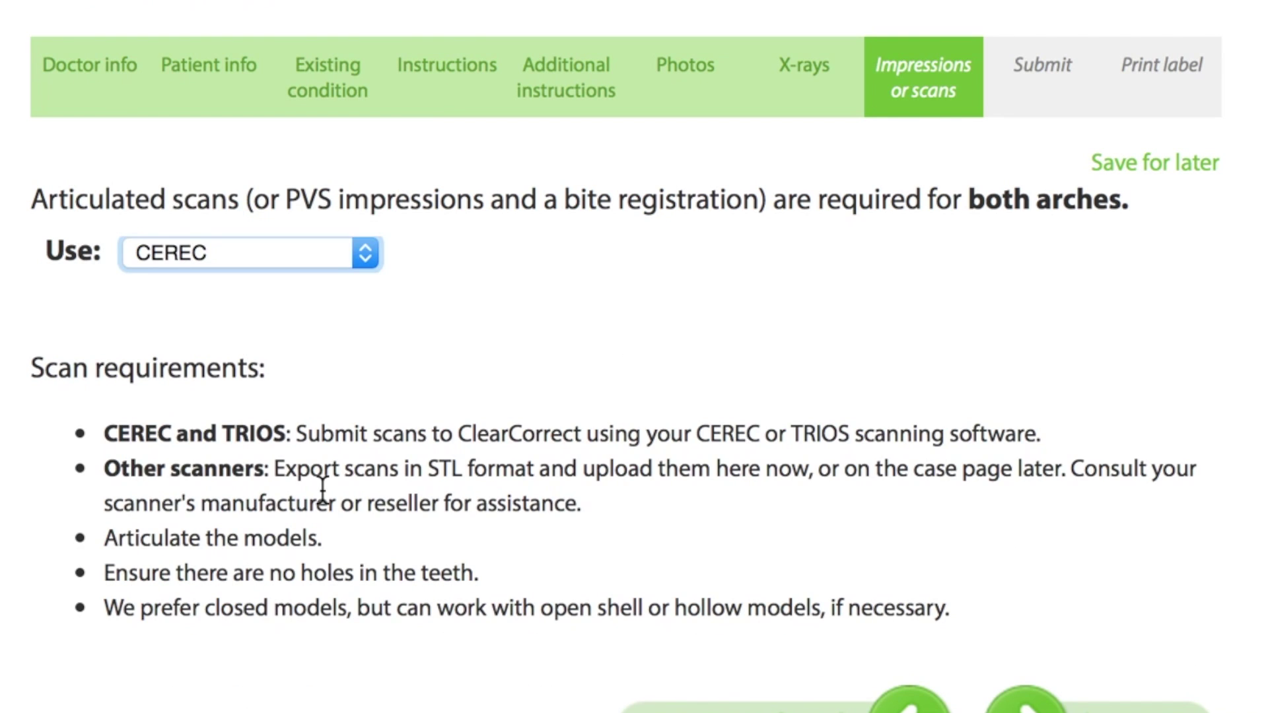
click(408, 494)
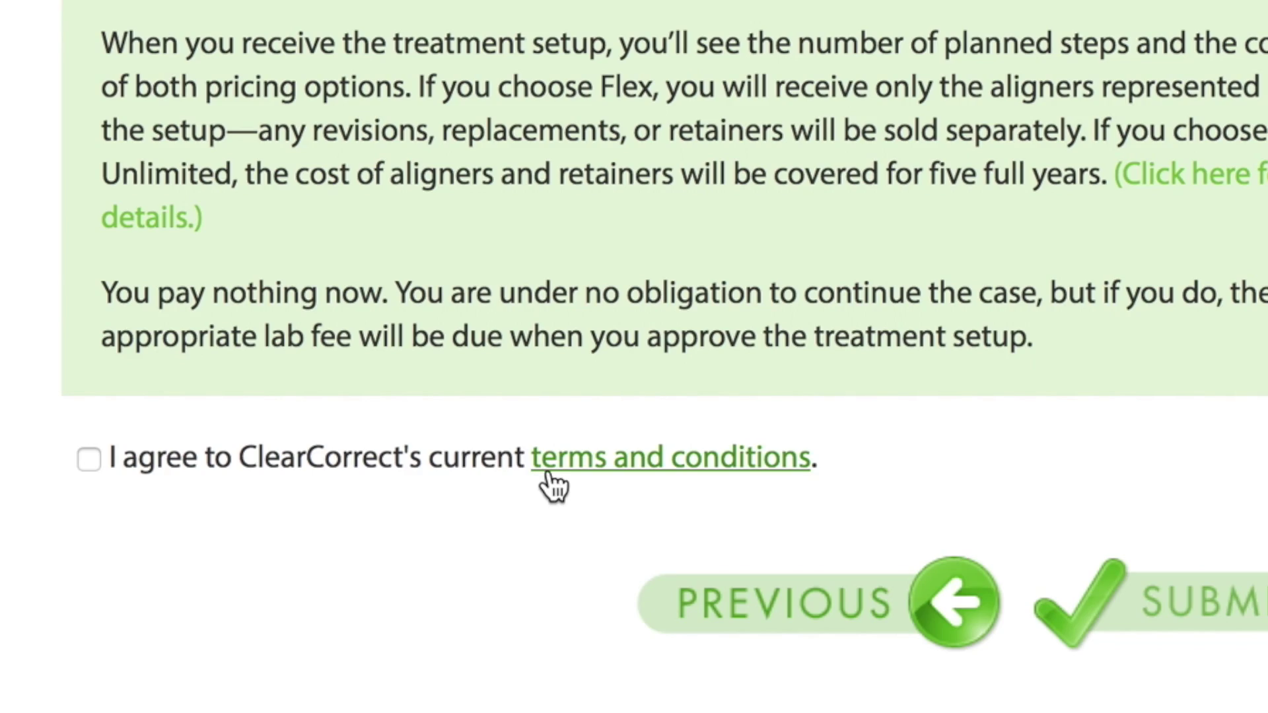
Open ClearCorrect's current terms and conditions and read through both pages
click(670, 458)
scroll(634, 356, down, 10)
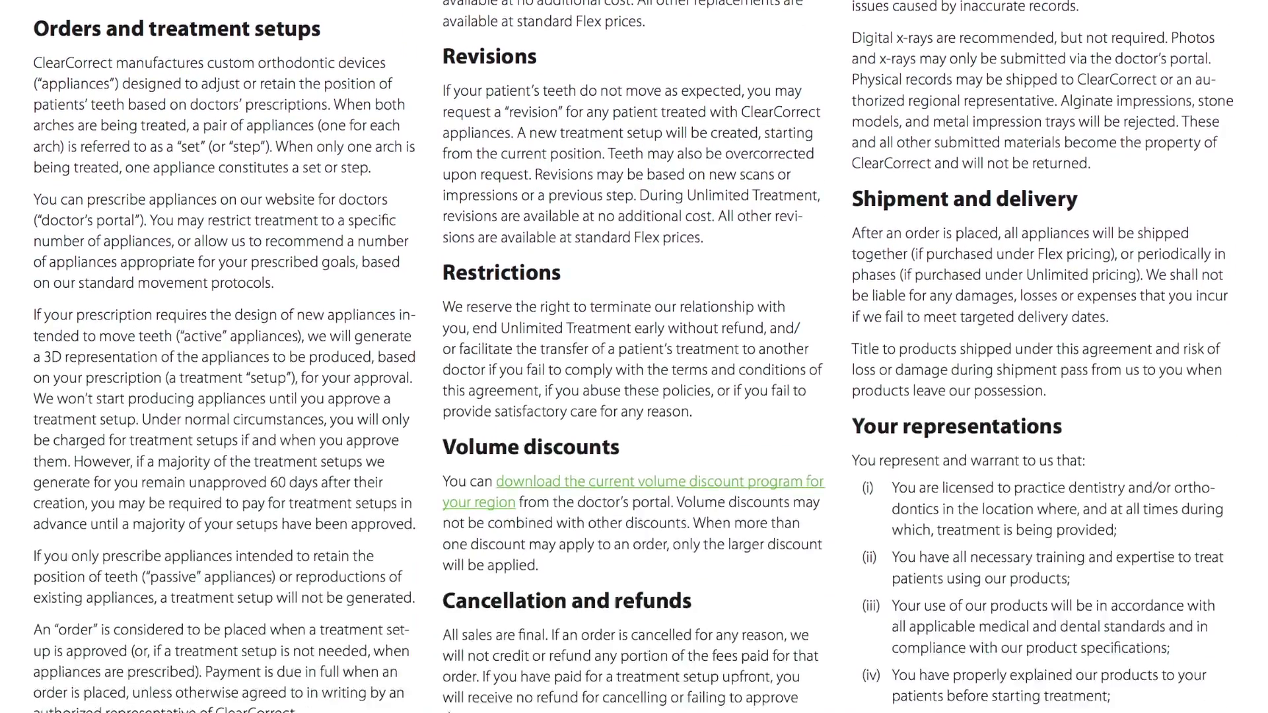
scroll(634, 356, down, 5)
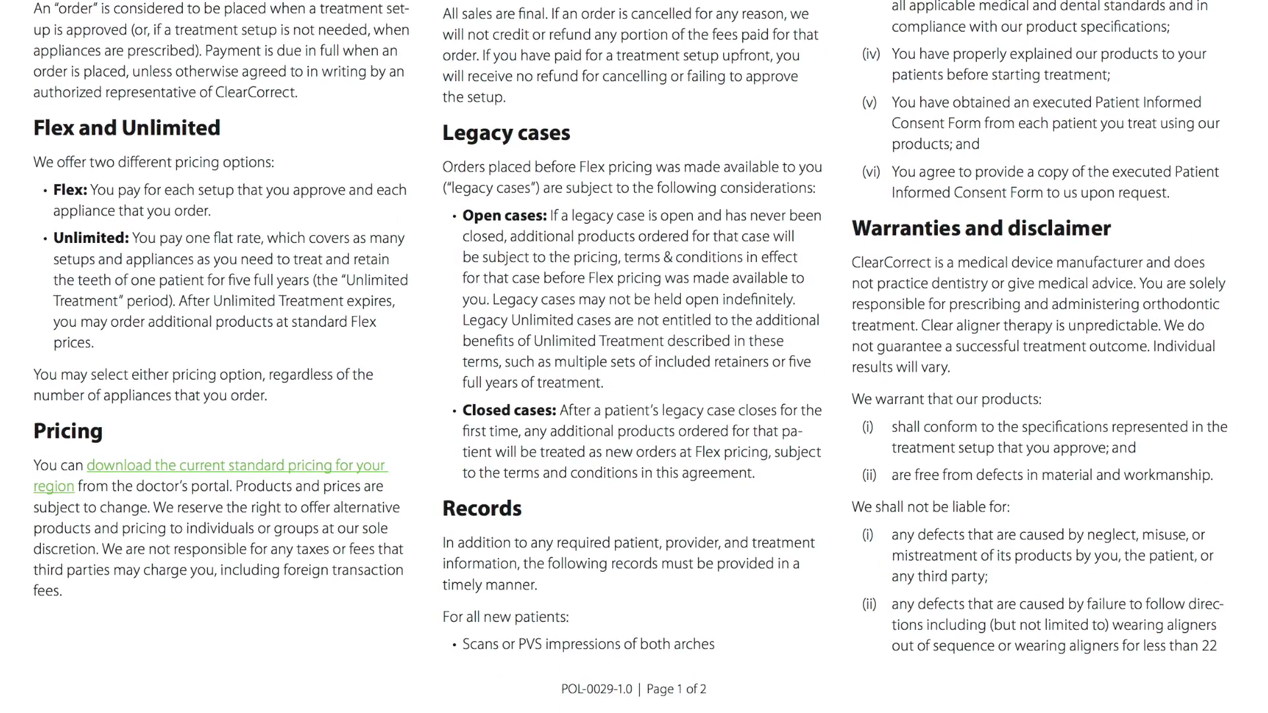
scroll(634, 357, down, 11)
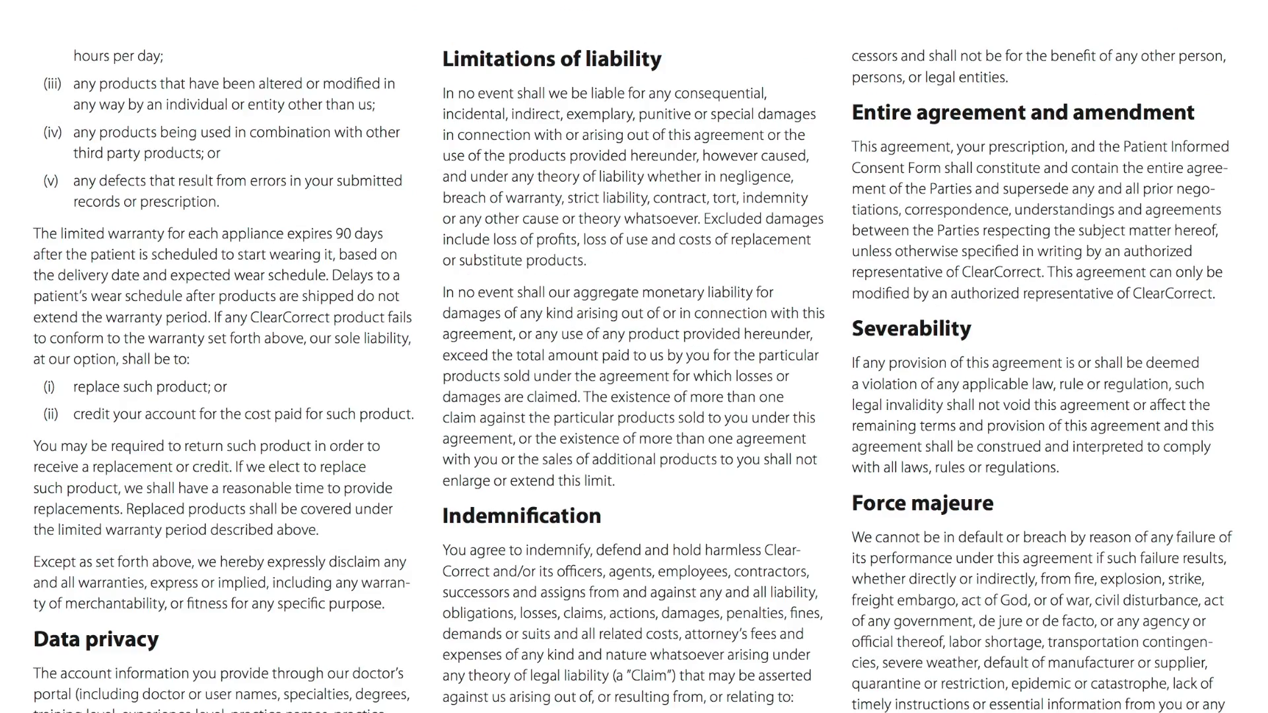
scroll(634, 357, down, 7)
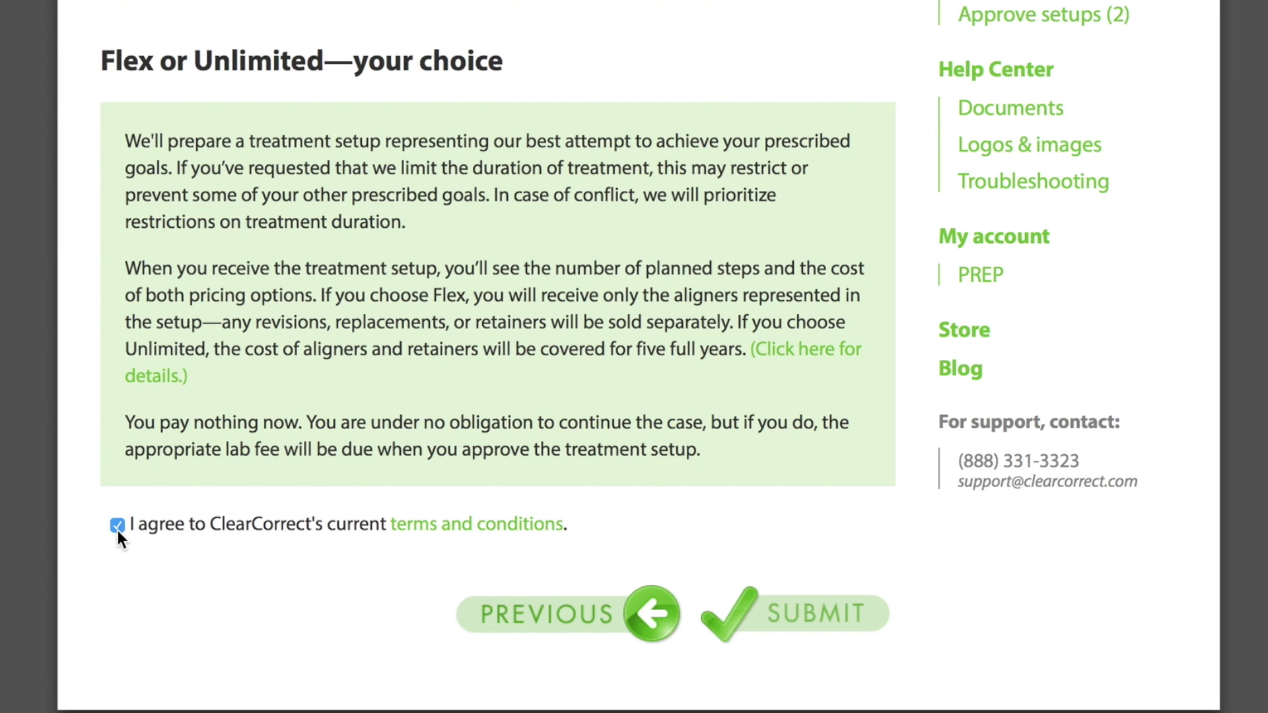
Submit the case and open its case submission record for printing
click(841, 626)
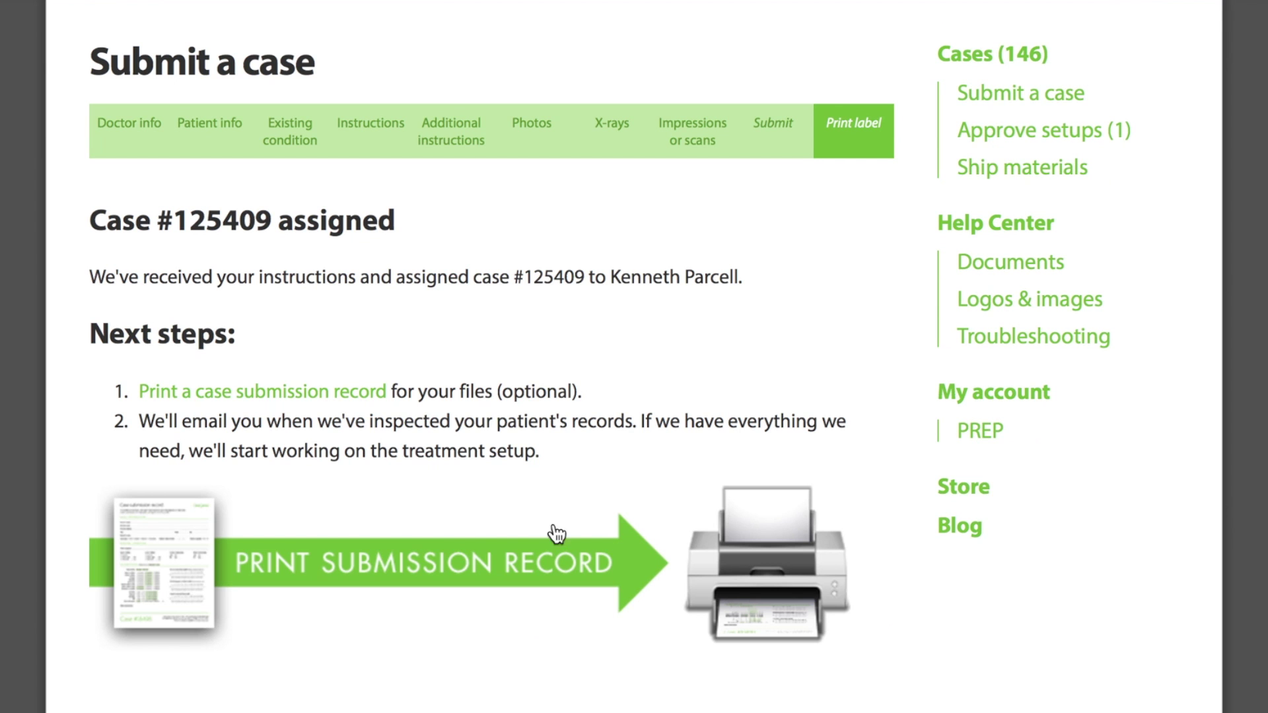
click(451, 549)
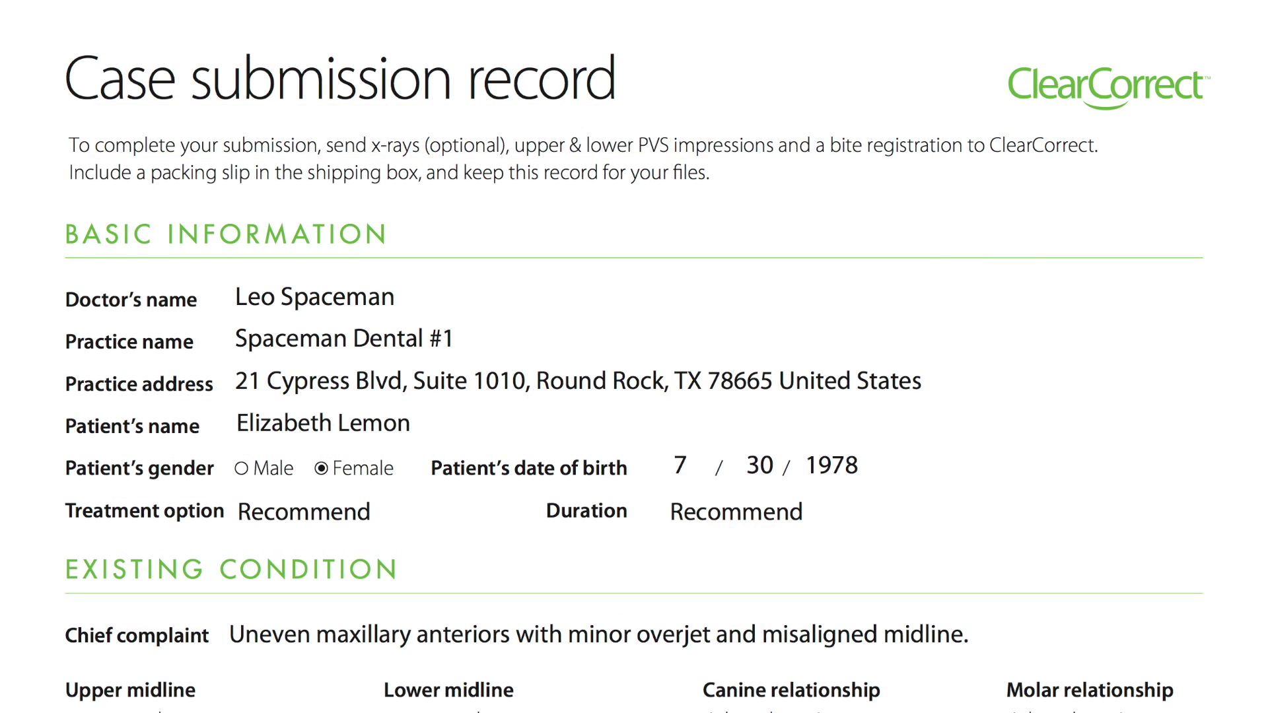